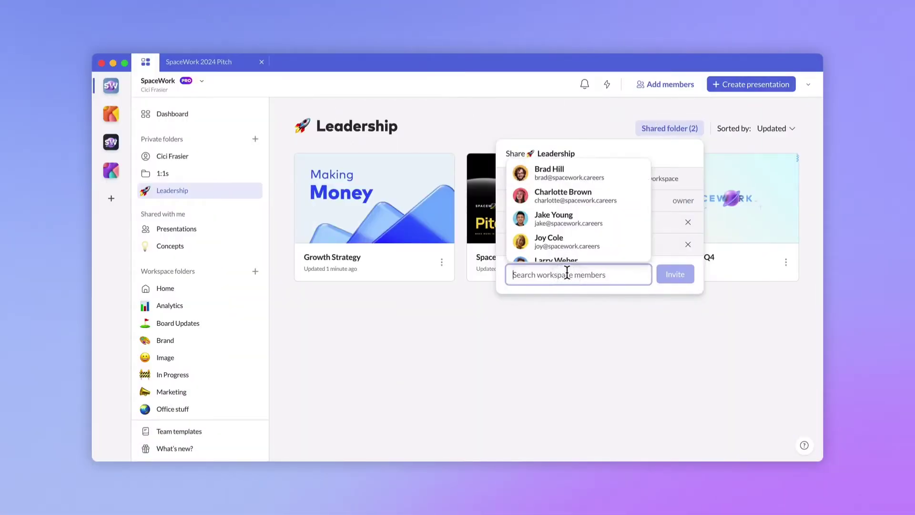
Step: Pick a member in the folder's Share popover, then scrub slide 8's version history back to 10:02 AM
left_click(564, 245)
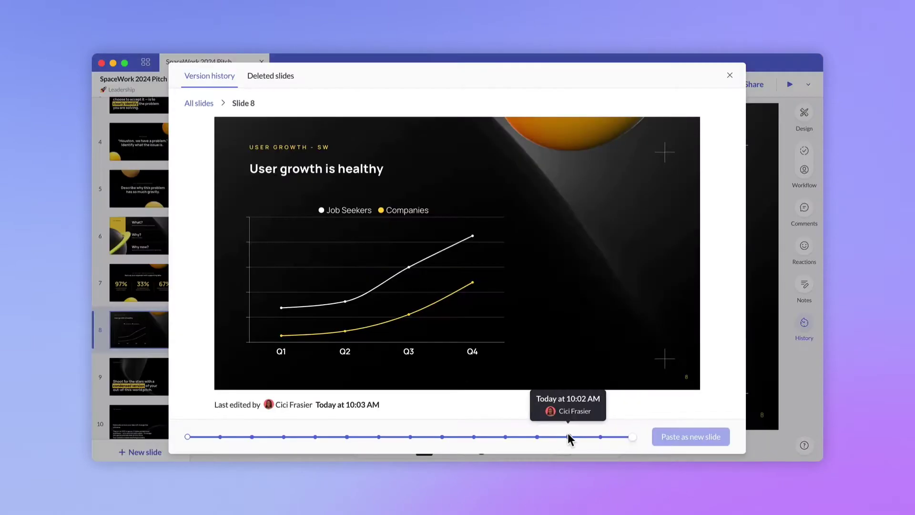
left_click_drag(568, 437, 411, 435)
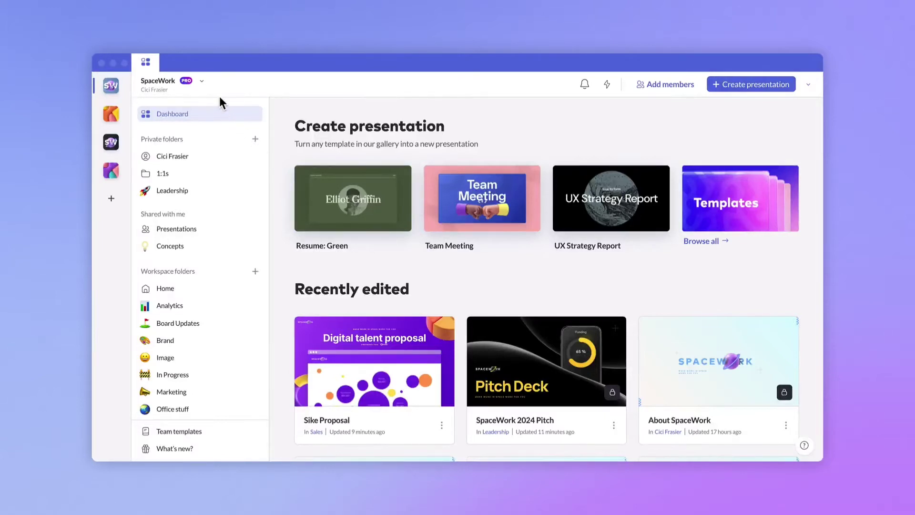
Step: Change the second workspace member from Admin to Collaborator, then review a guest's presentation access options
left_click(203, 82)
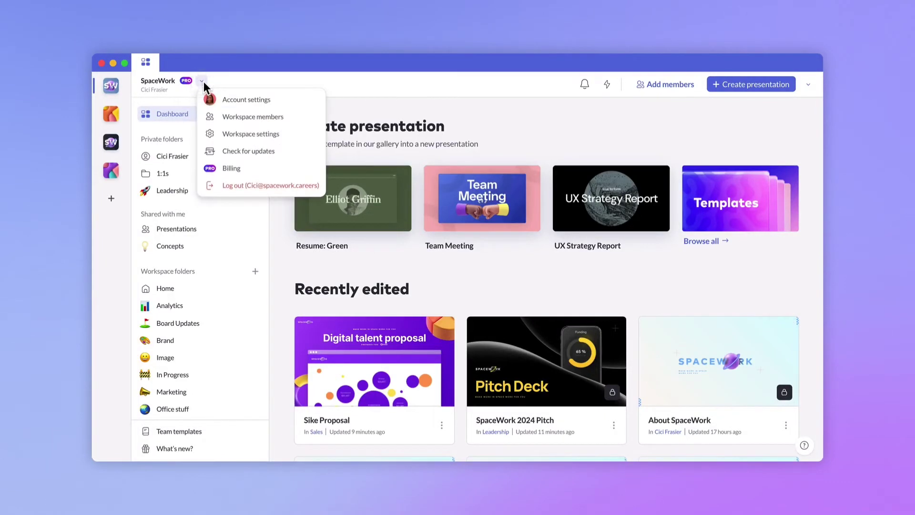
left_click(239, 114)
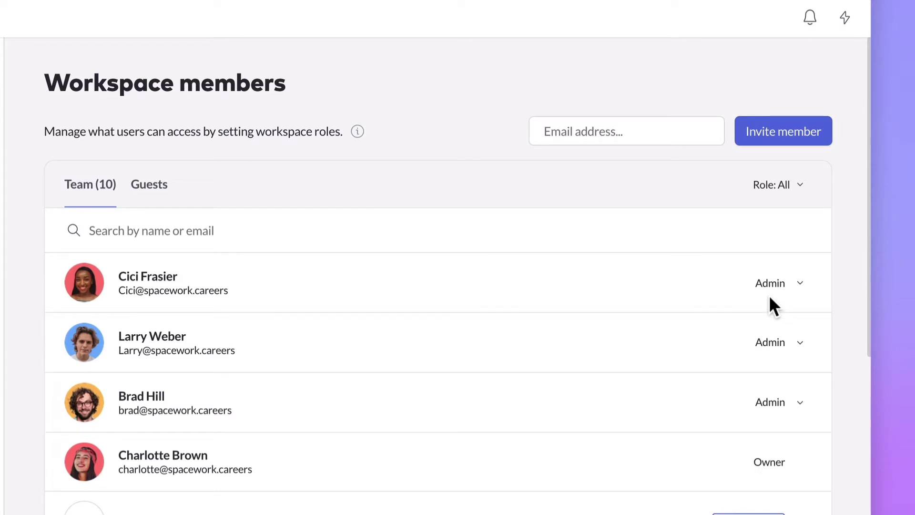
left_click(791, 339)
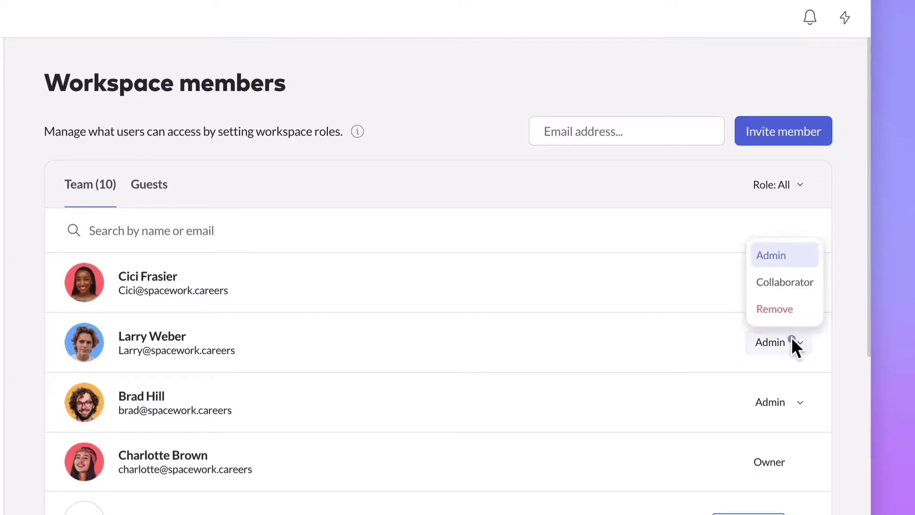
left_click(782, 282)
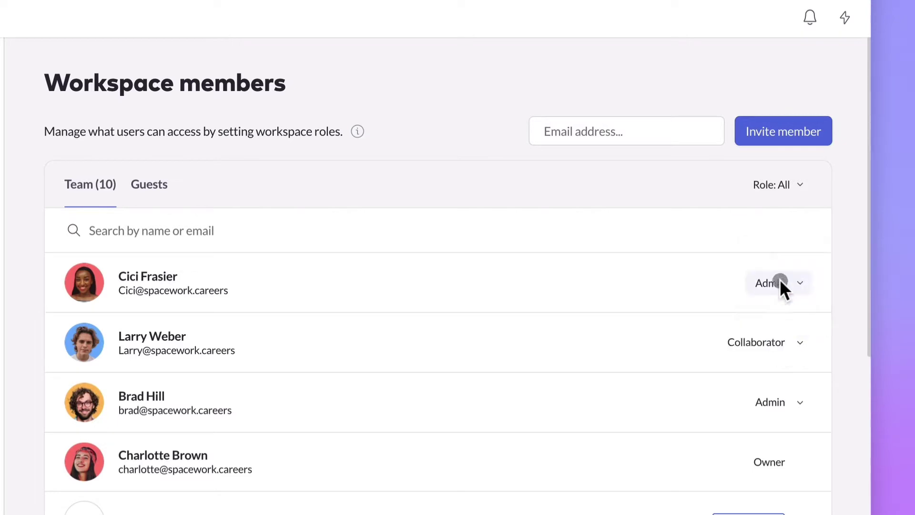
left_click(165, 187)
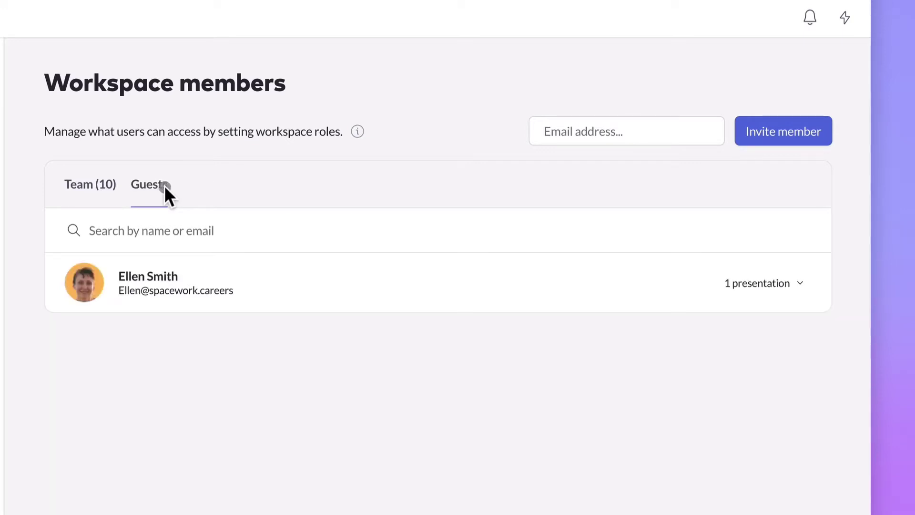
left_click(725, 282)
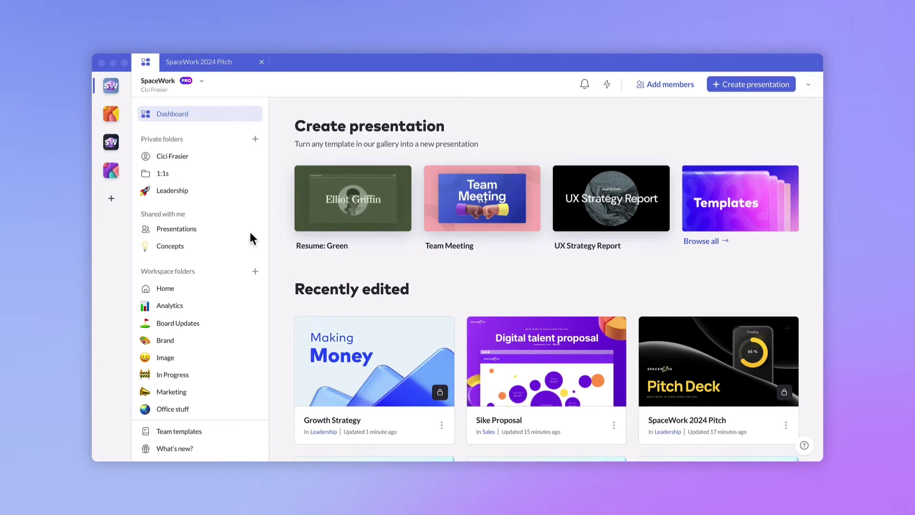
Step: Invite one more workspace member to the Leadership folder, raising its shared count from 2 to 3
left_click(174, 191)
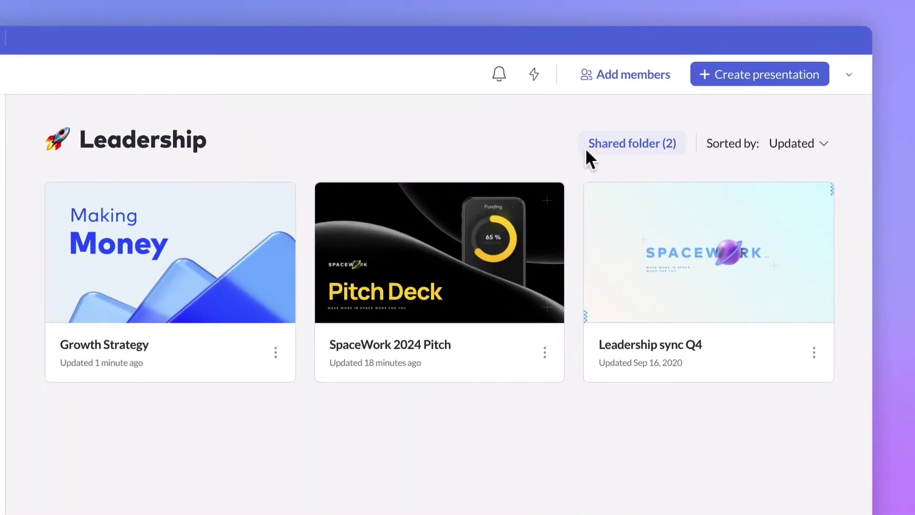
mouse_move(657, 128)
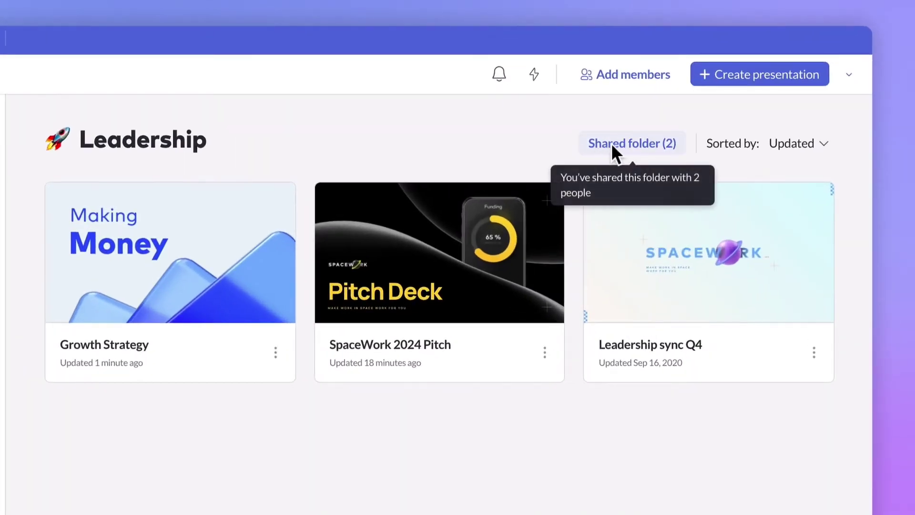
left_click(613, 146)
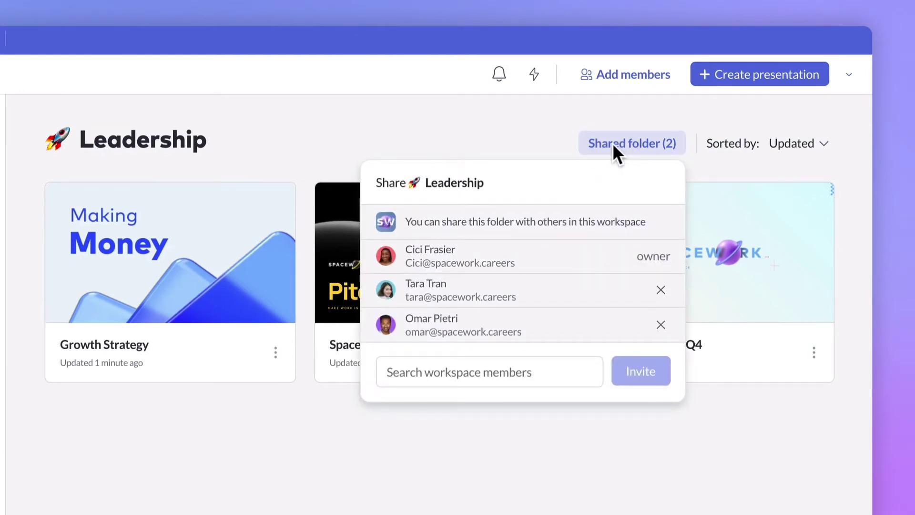
left_click(476, 367)
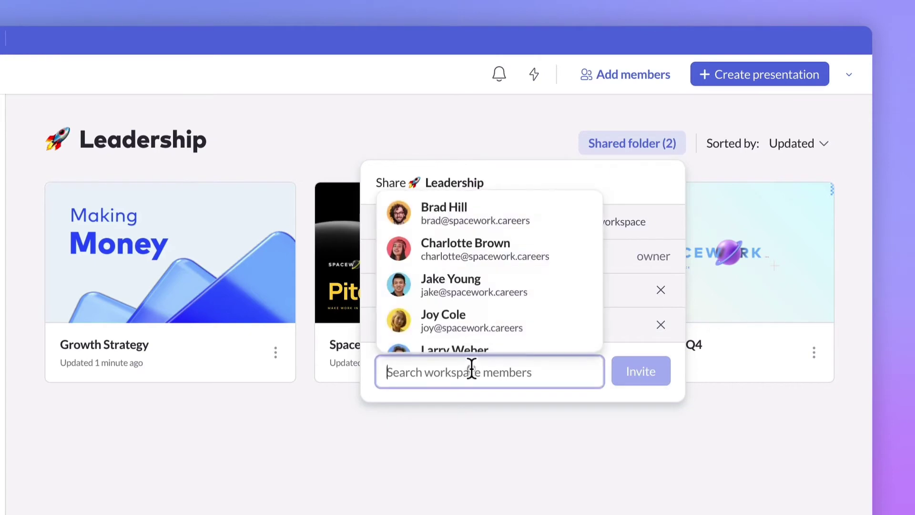
left_click(467, 325)
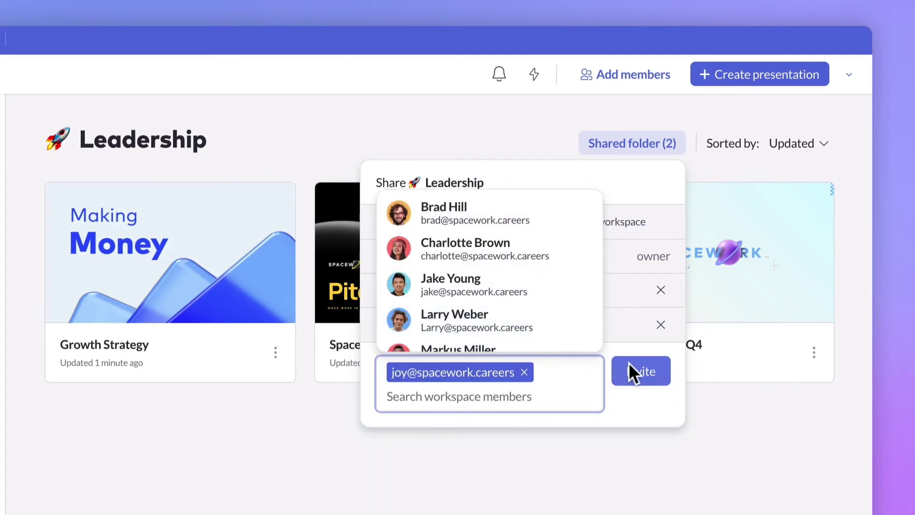
left_click(650, 370)
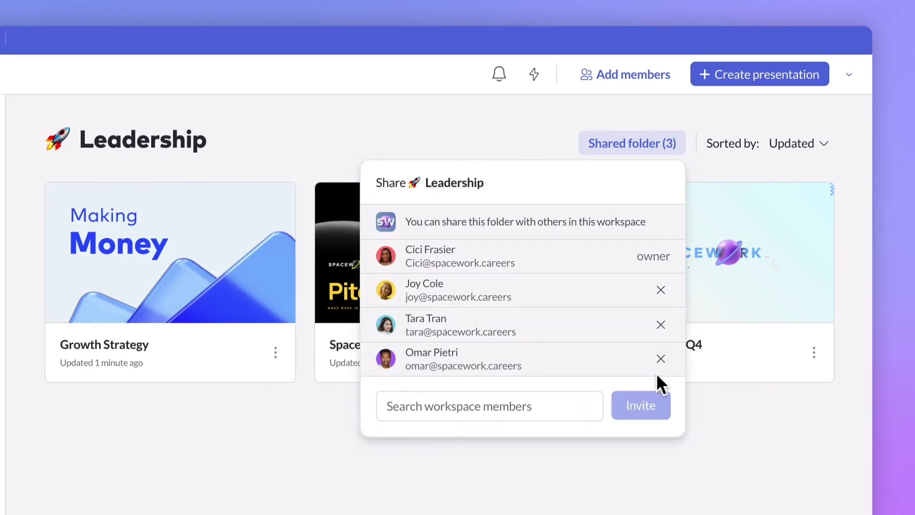
left_click(702, 400)
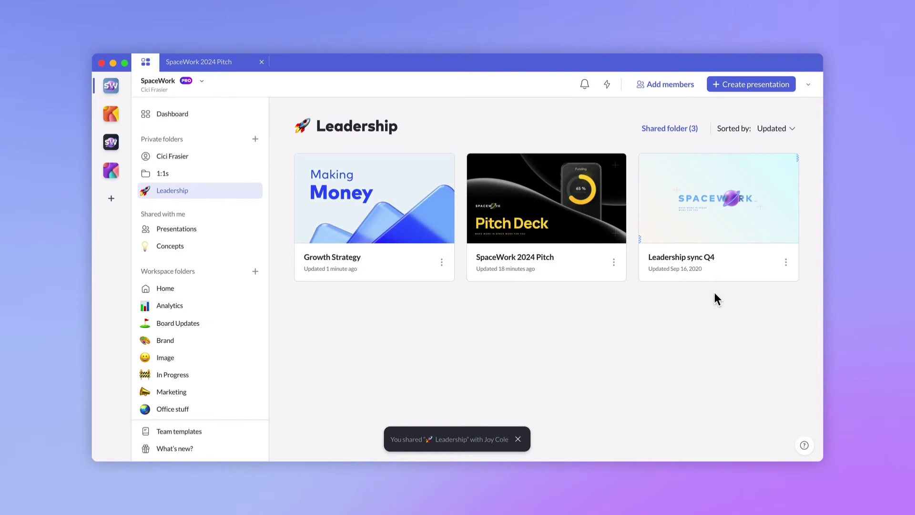
left_click(570, 226)
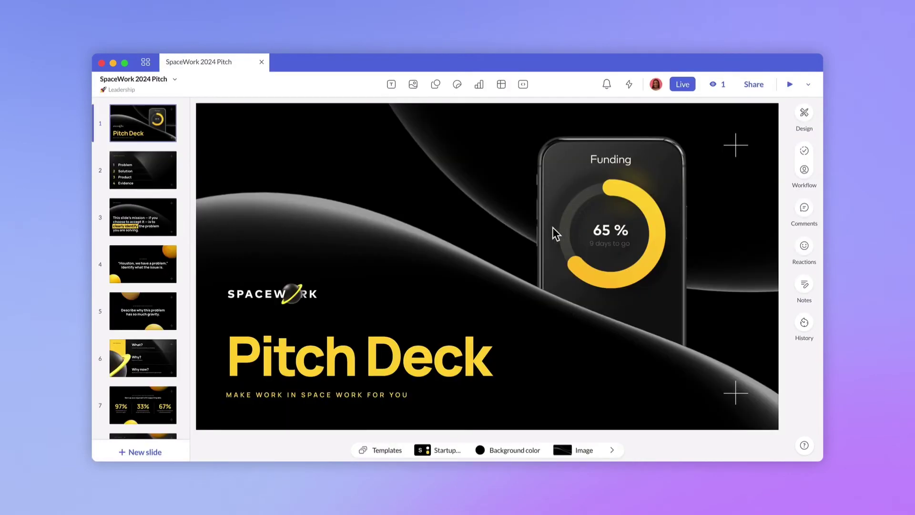
scroll(168, 314, "down", 5)
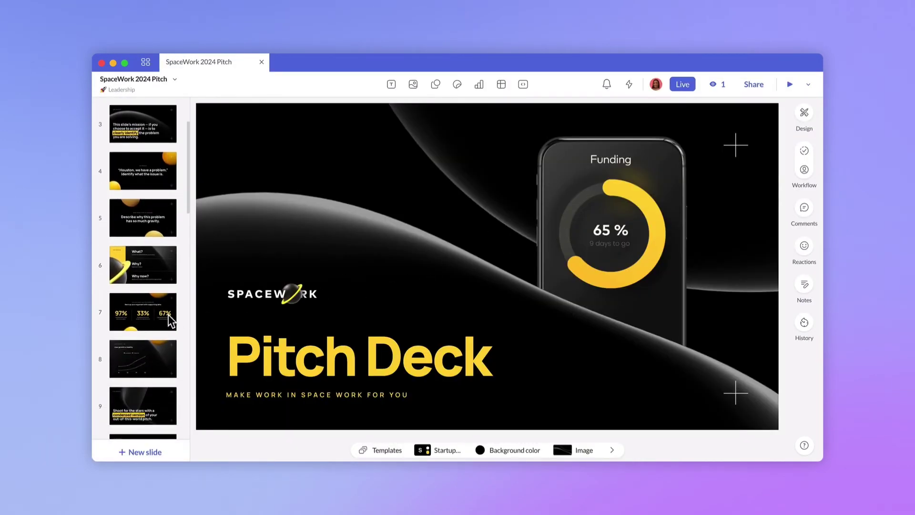
left_click(164, 316)
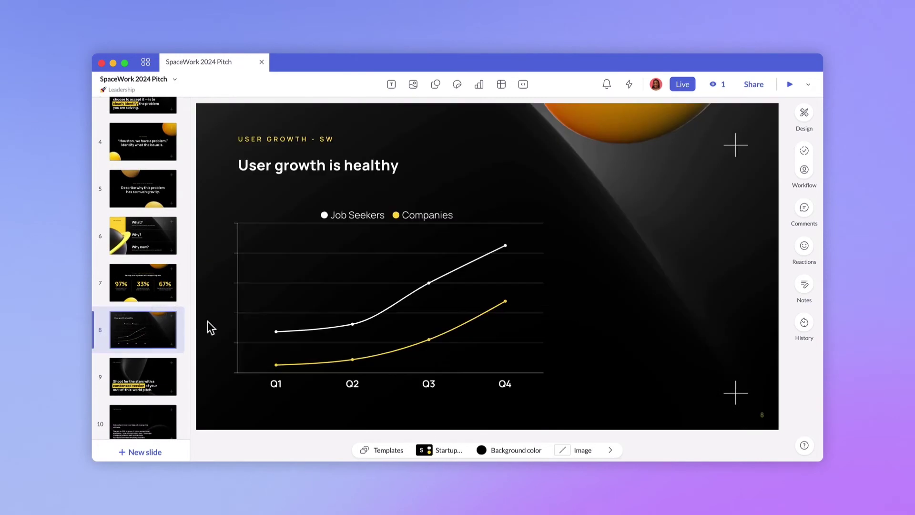
left_click(804, 324)
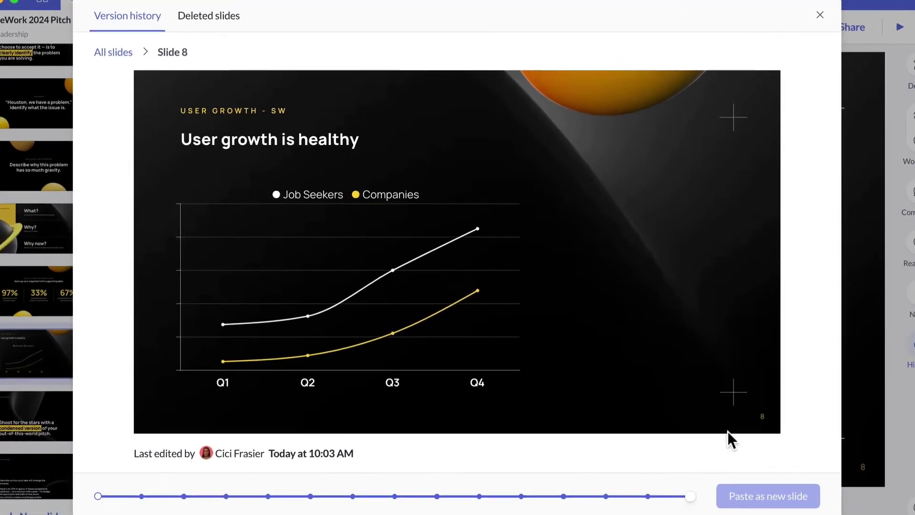
mouse_move(600, 433)
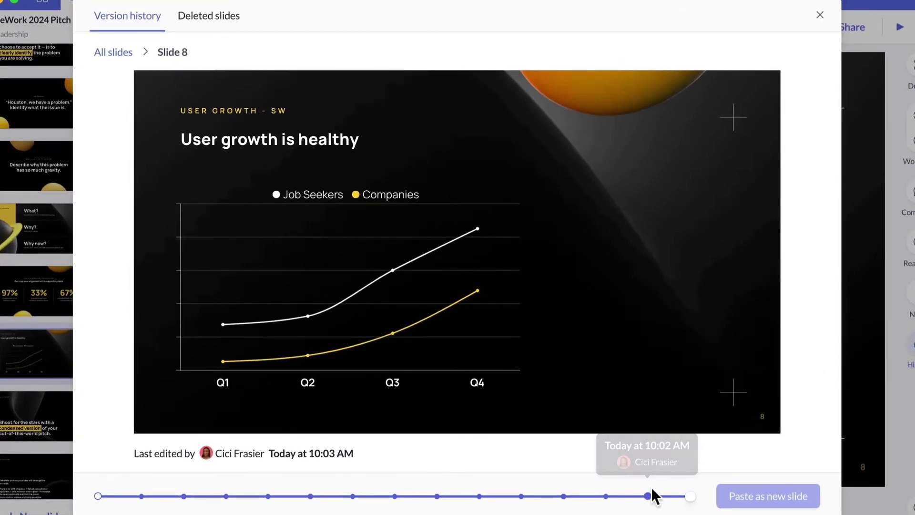
left_click(605, 495)
left_click(479, 496)
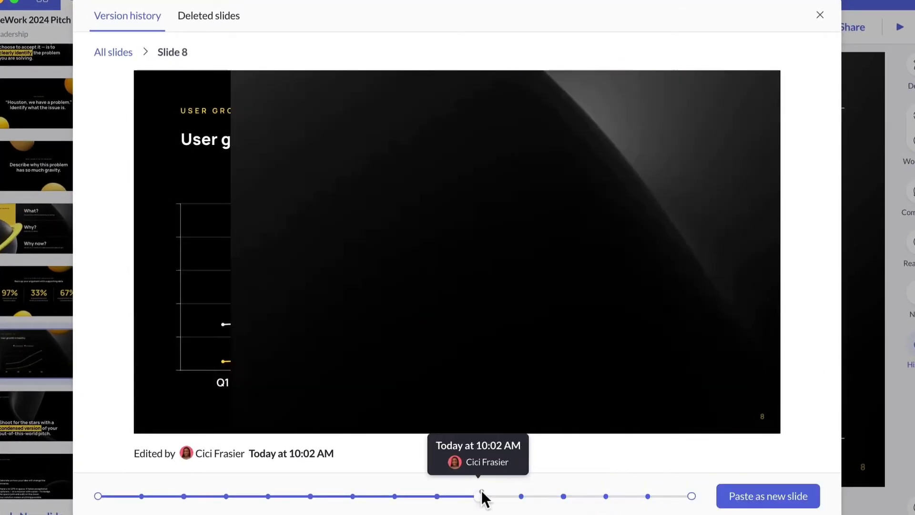
left_click(353, 493)
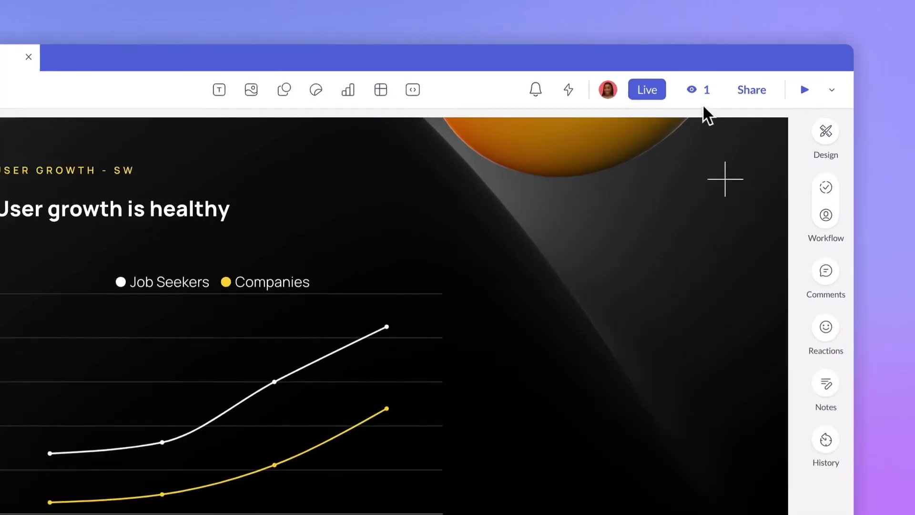
left_click(719, 86)
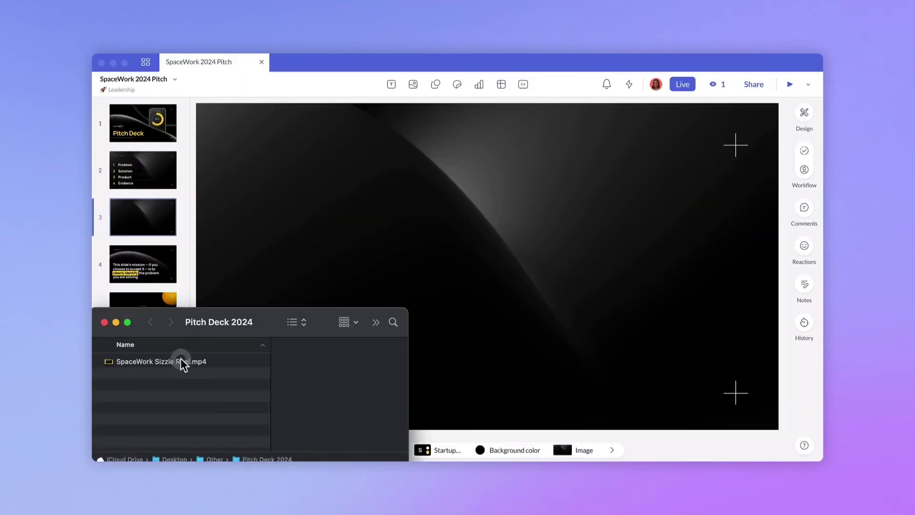
Step: Drop SpaceWork Sizzle Reel.mp4 onto slide 3, then move it and enlarge it to fill most of the slide
left_click_drag(181, 361, 501, 231)
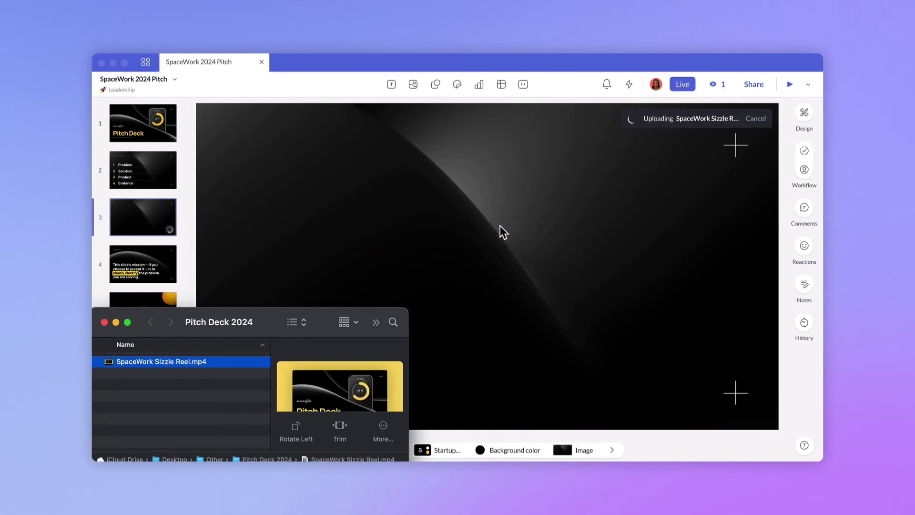
left_click(103, 322)
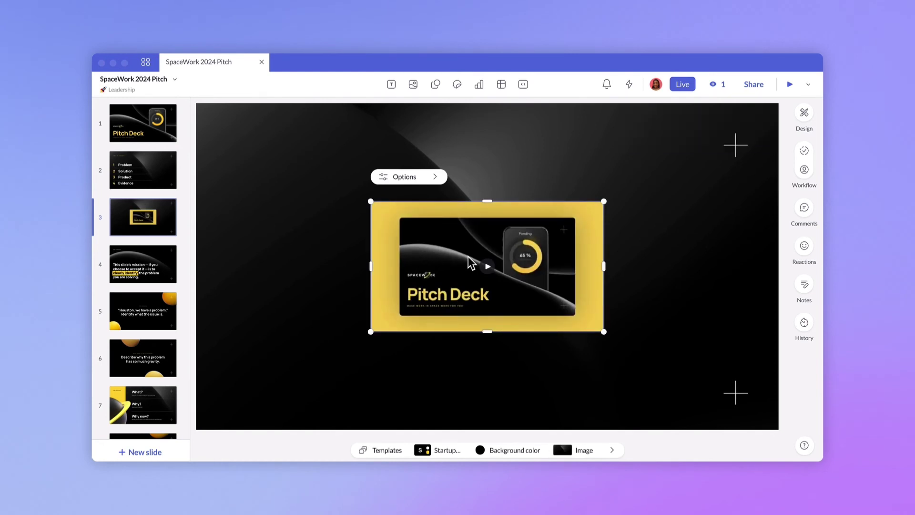
left_click_drag(416, 289, 271, 350)
left_click_drag(459, 262, 689, 137)
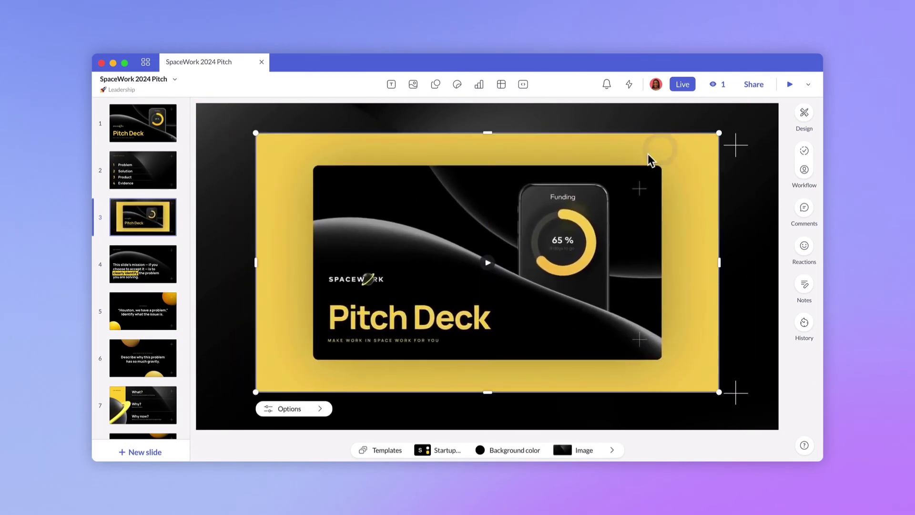
Step: Set the video's playback options to Autoplay, Loop and Mute
left_click(267, 407)
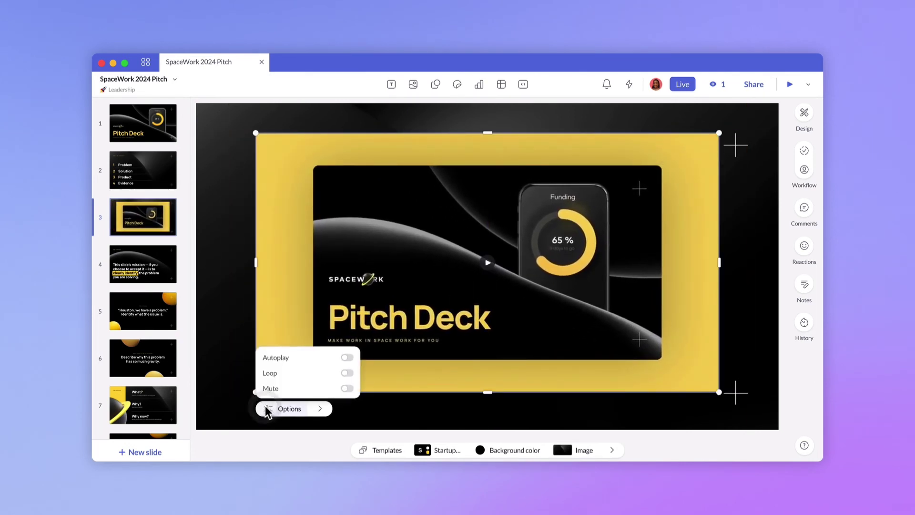
left_click(347, 358)
left_click(347, 372)
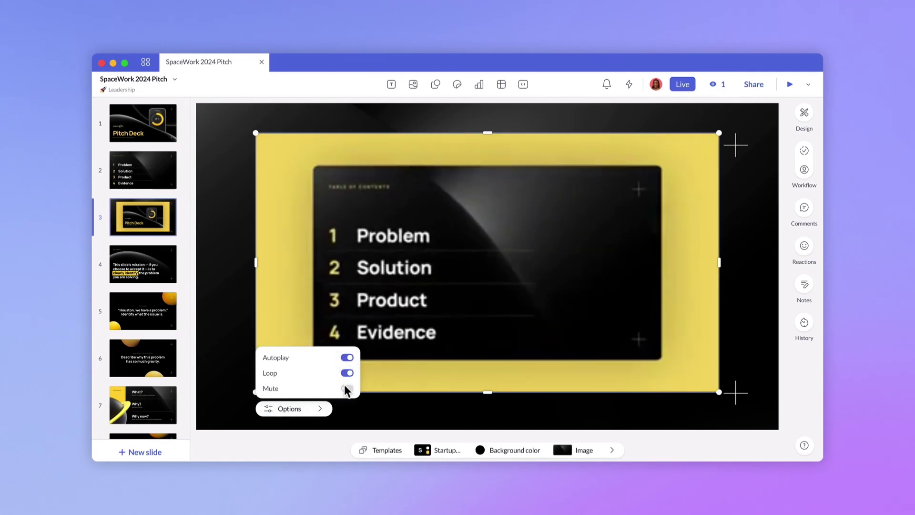
left_click(347, 389)
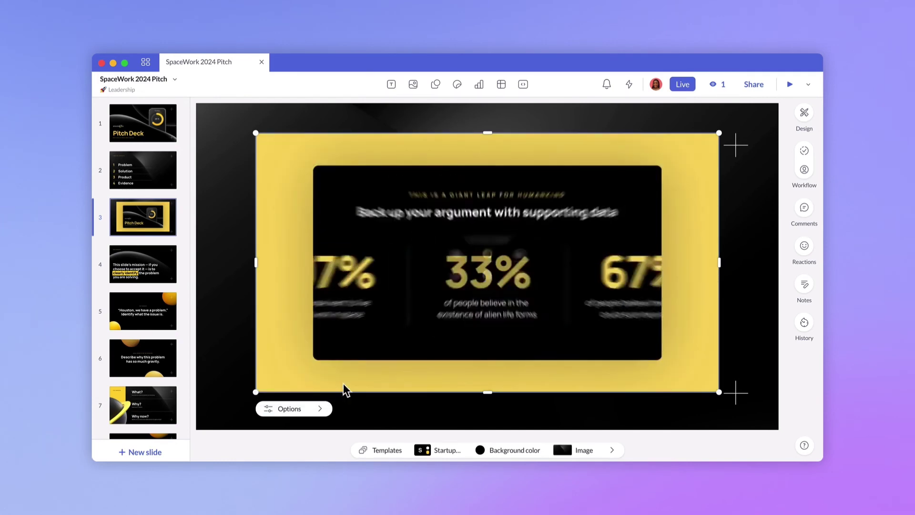
left_click(172, 136)
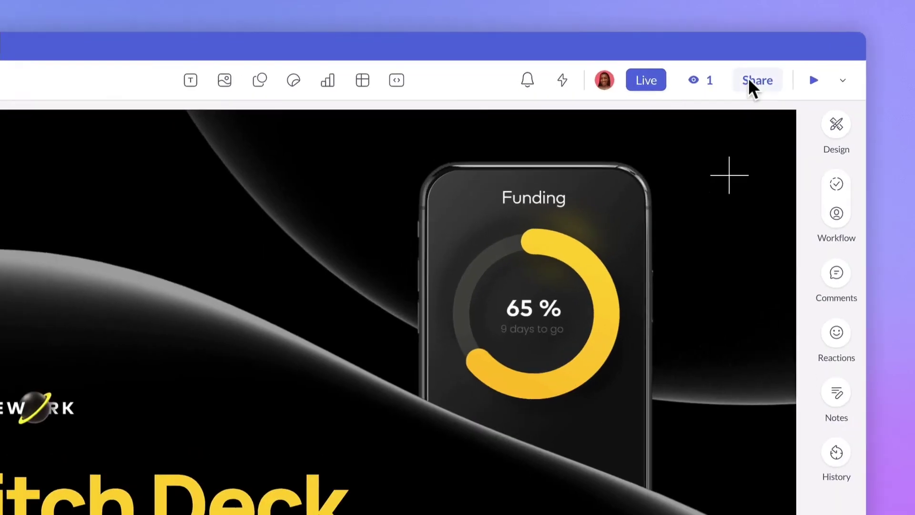
Step: Open the deck's Share panel and view its Export to PDF option
left_click(754, 85)
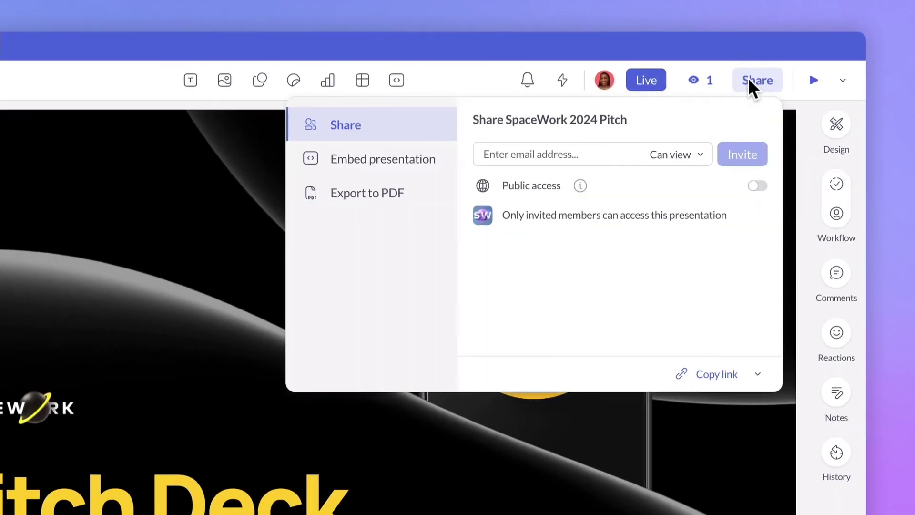
left_click(407, 188)
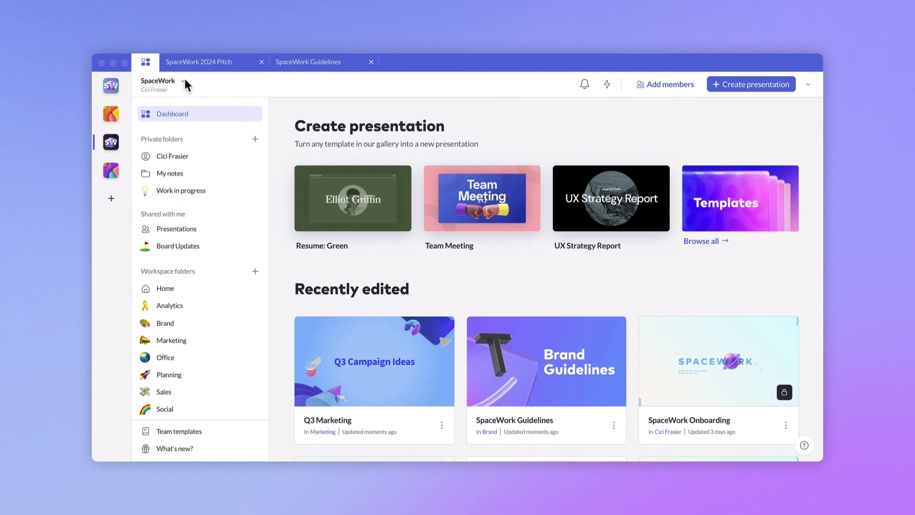
Step: Open Discover Pitch Pro from the SpaceWork menu and scroll down to the Starter, Pro and Enterprise feature comparison
left_click(183, 81)
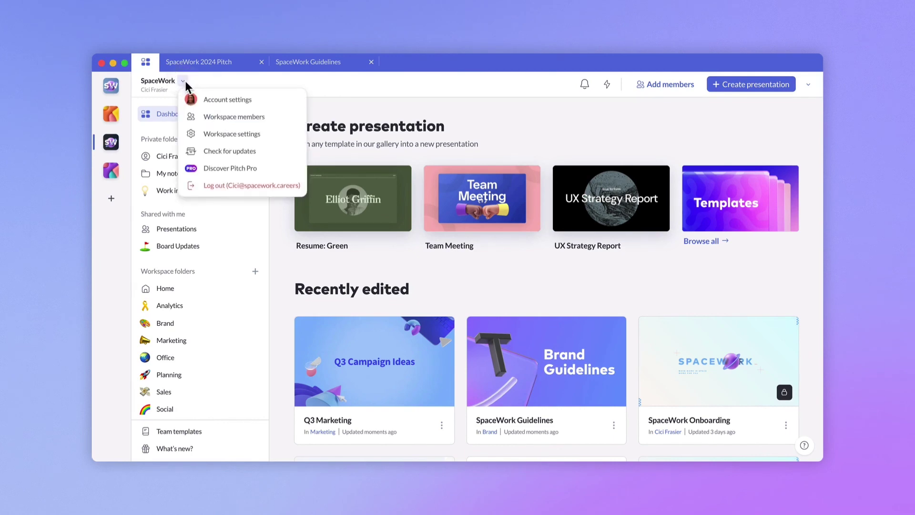
left_click(242, 167)
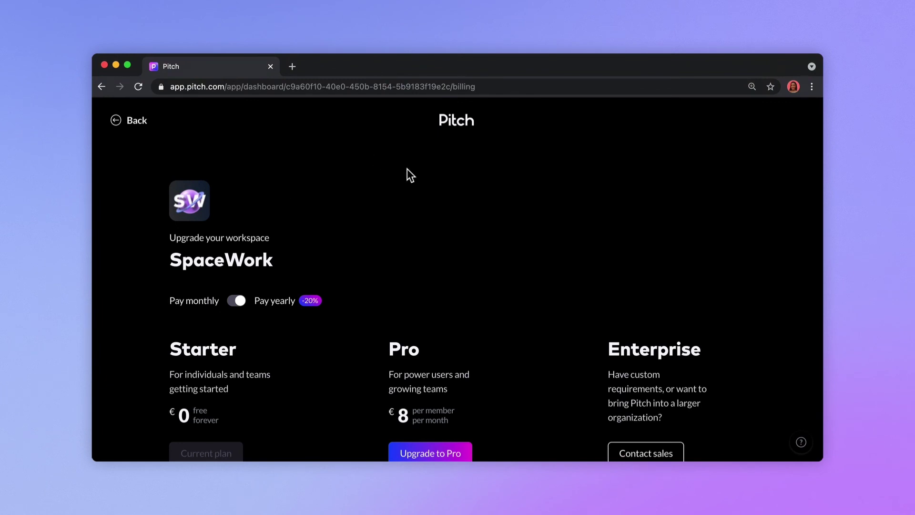
scroll(407, 169, "down", 3)
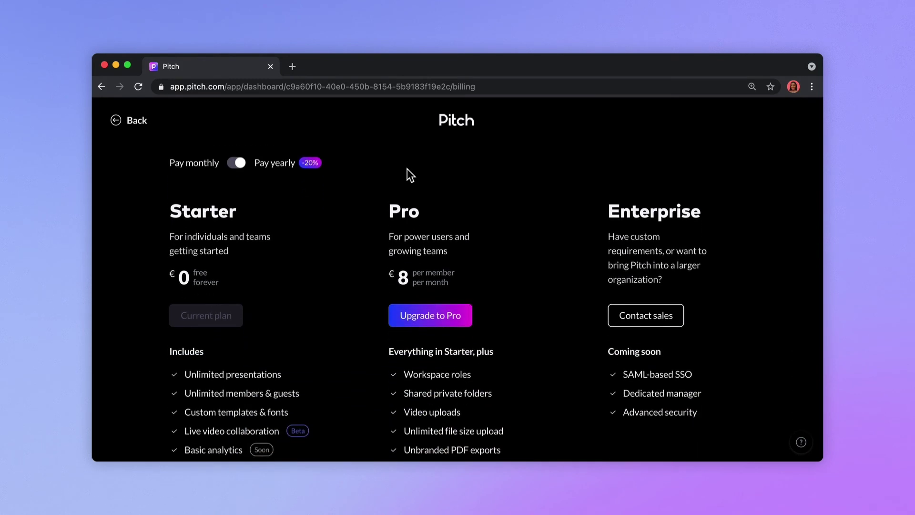
scroll(407, 169, "down", 1)
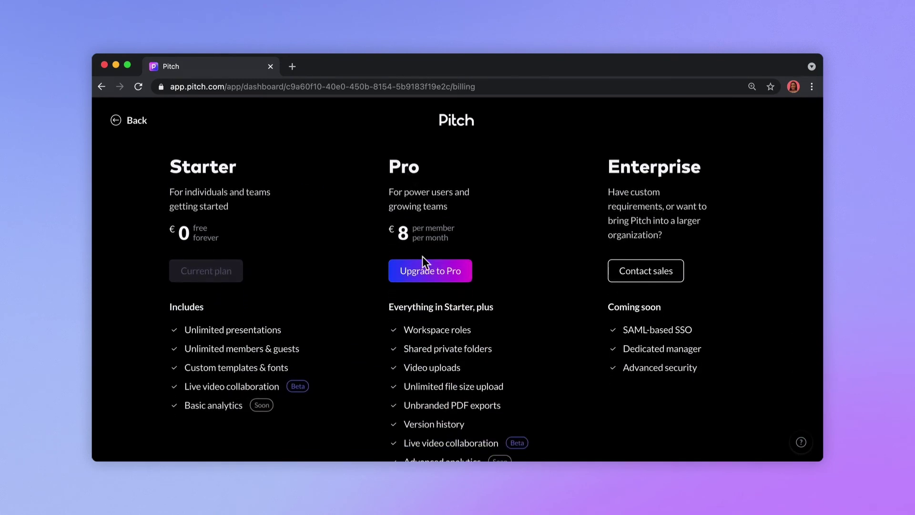